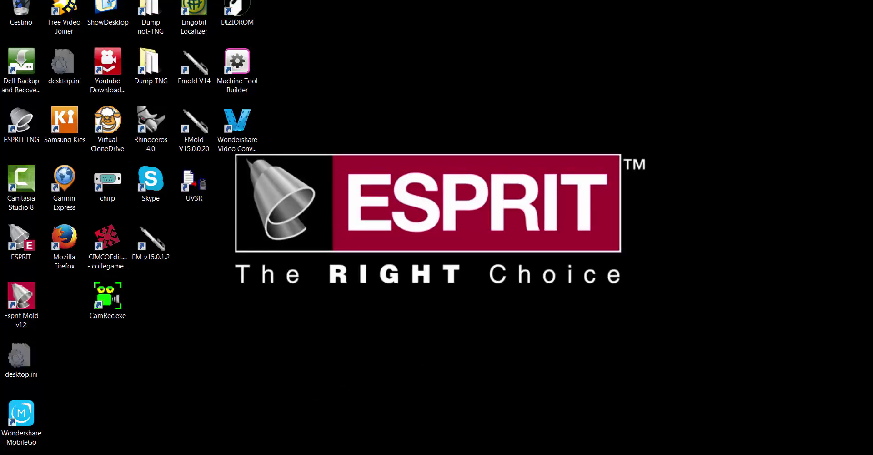
Restore Security Manager and scroll ESPRIT TNG's Properties down to the Miscellaneous licence details
left_click(150, 400)
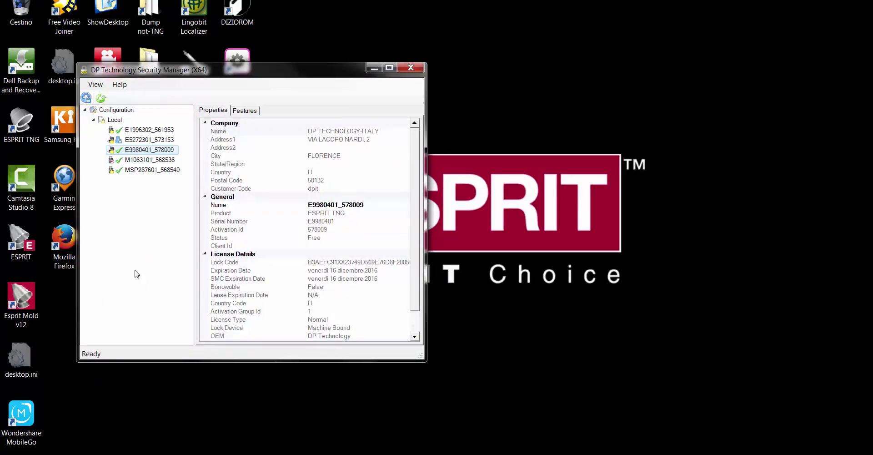
scroll(417, 288, "down", 1)
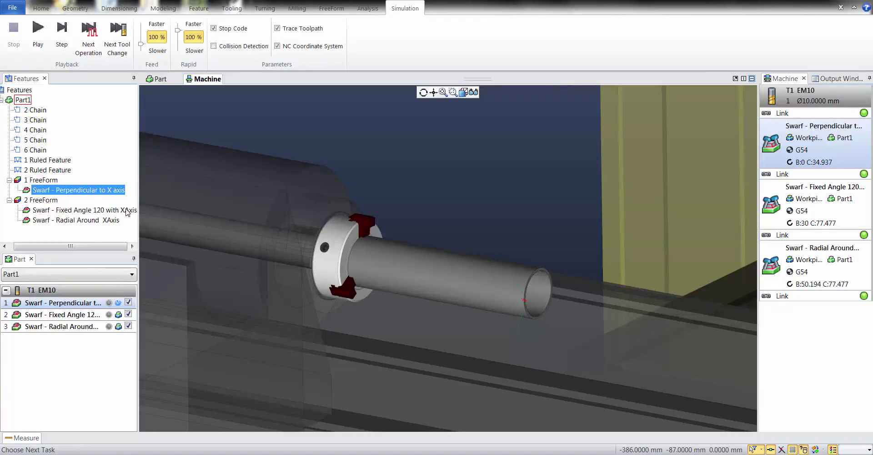
Set the Perpendicular to X axis swarf to Adapt TA For Best Fit with a fixed 90° X-axis angle
double_click(77, 191)
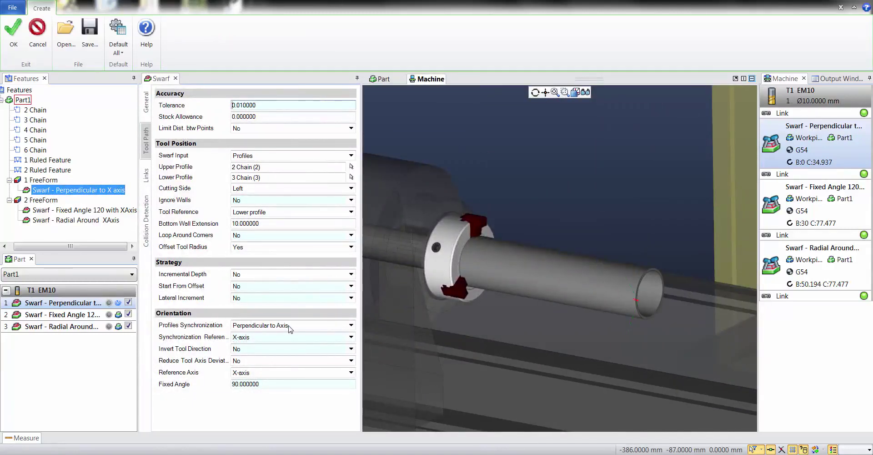
left_click(351, 326)
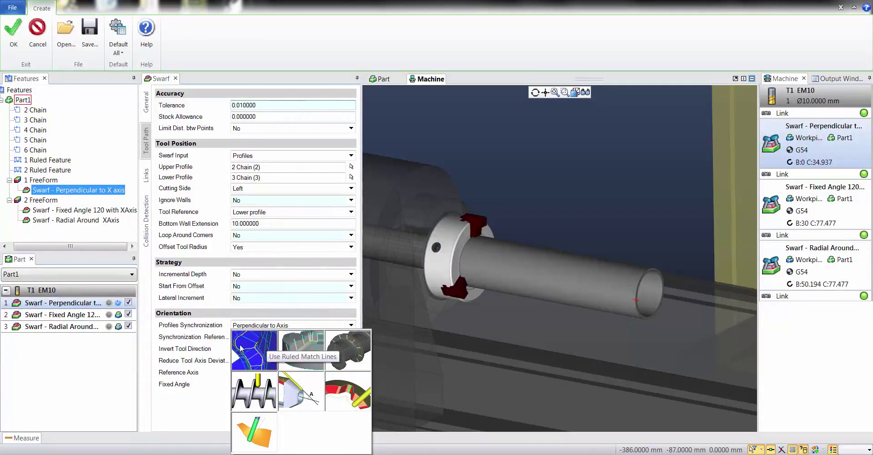
left_click(257, 436)
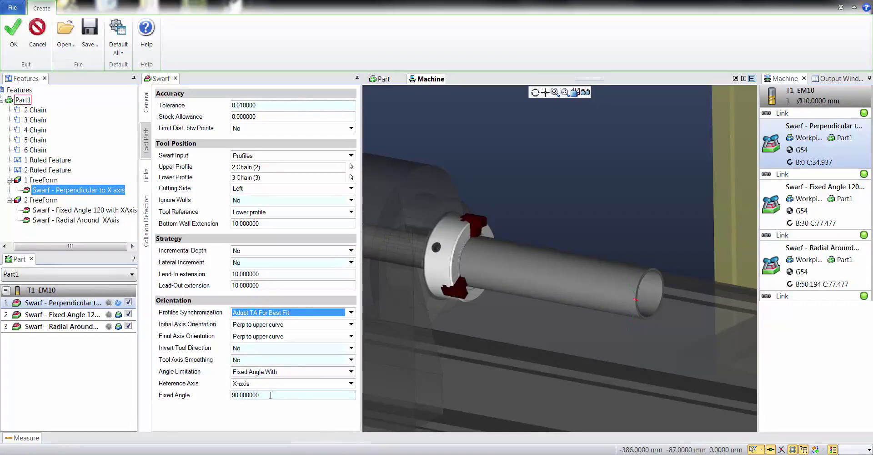
left_click(13, 31)
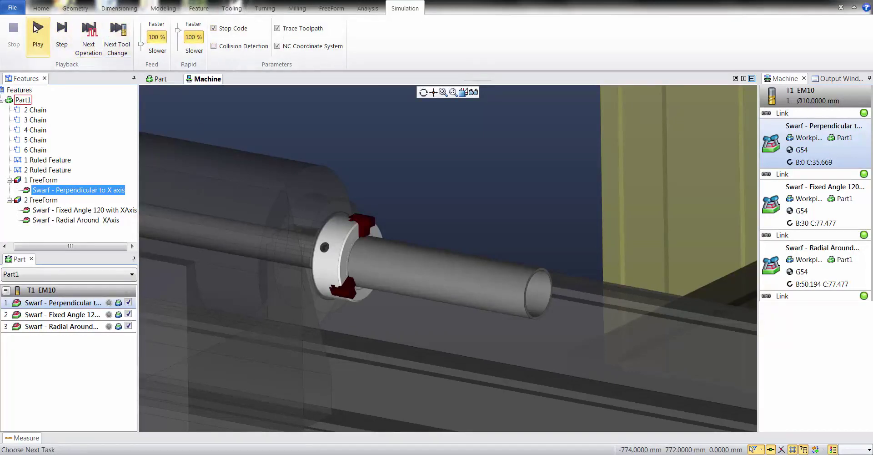
Play the machine simulation of the revised Perpendicular to X axis swarf, then stop it
left_click(34, 30)
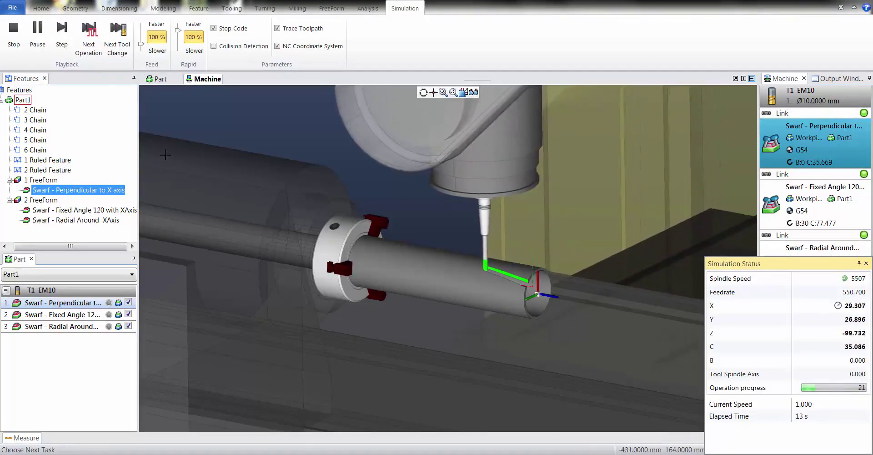
left_click(13, 34)
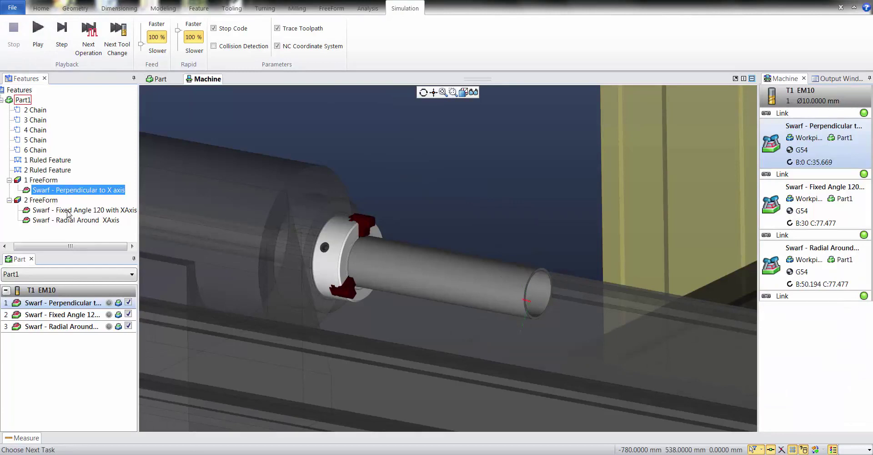
left_click(71, 210)
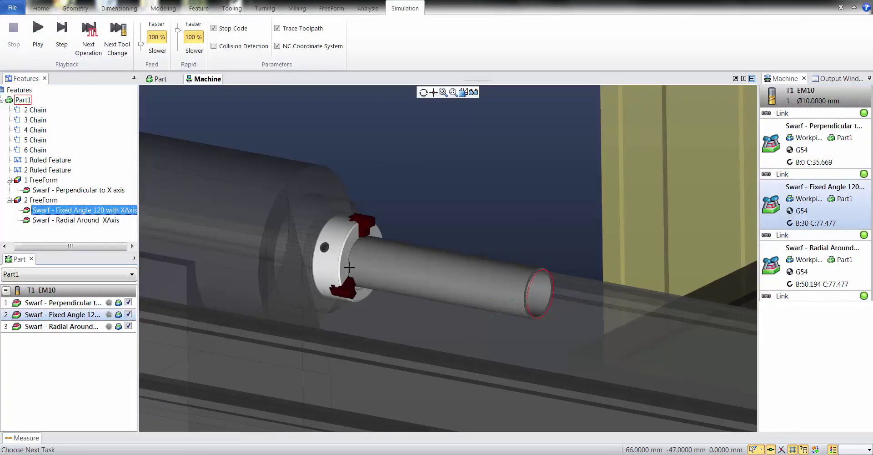
double_click(69, 220)
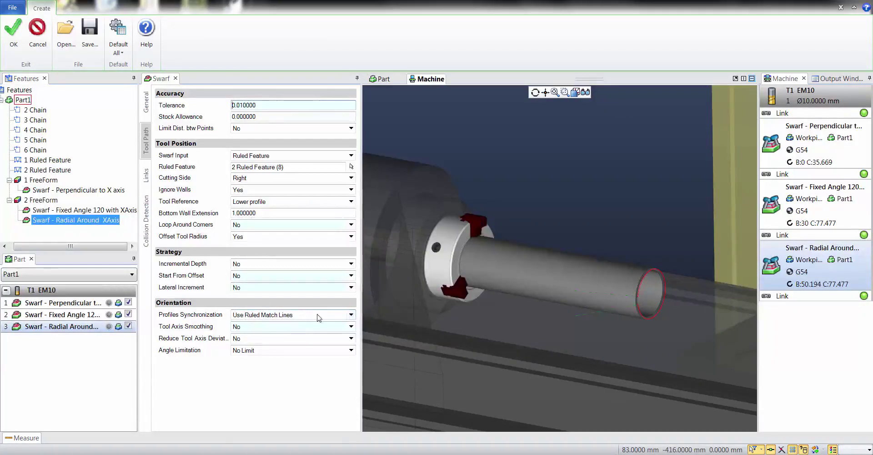
middle_click_drag(610, 292, 587, 294)
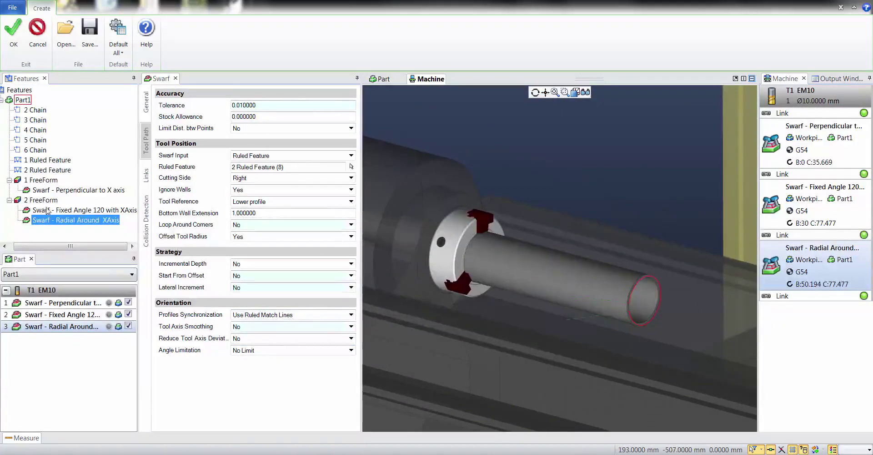
Rebuild the Radial Around XAxis swarf and read its 'required option is not licensed' warning
left_click(13, 38)
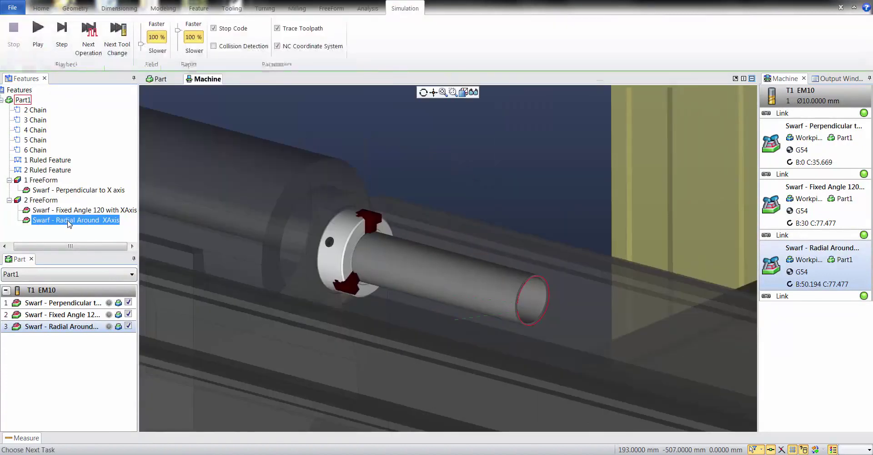
right_click(69, 222)
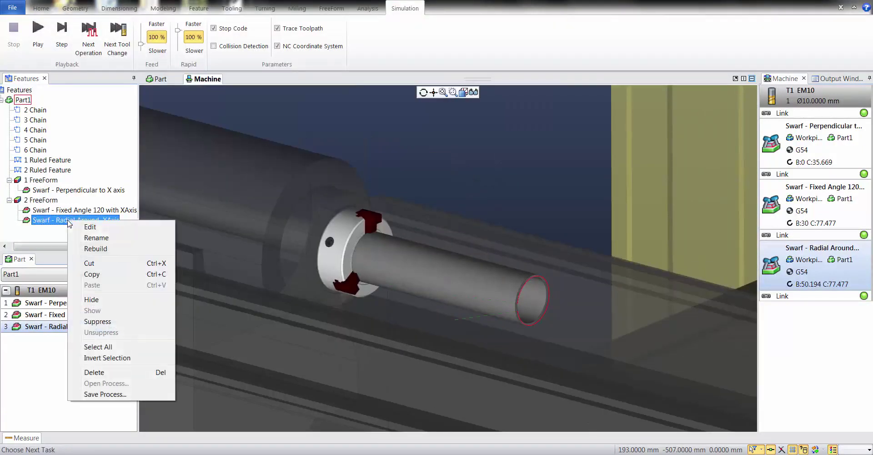
left_click(94, 249)
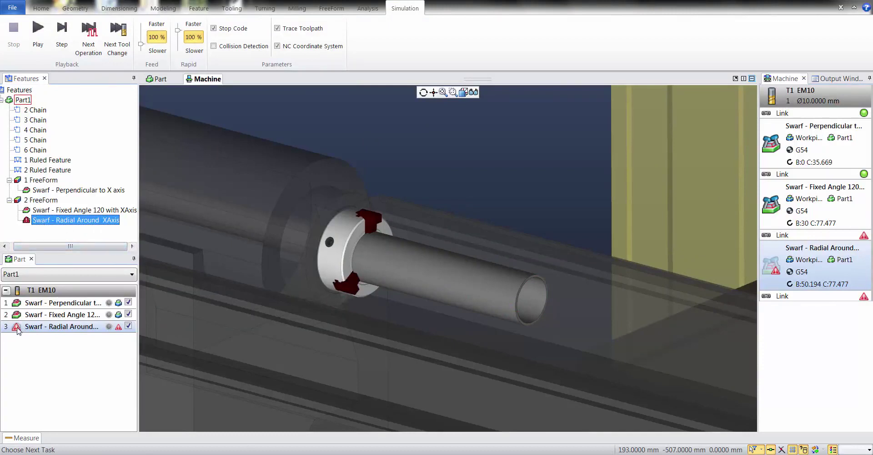
mouse_move(18, 330)
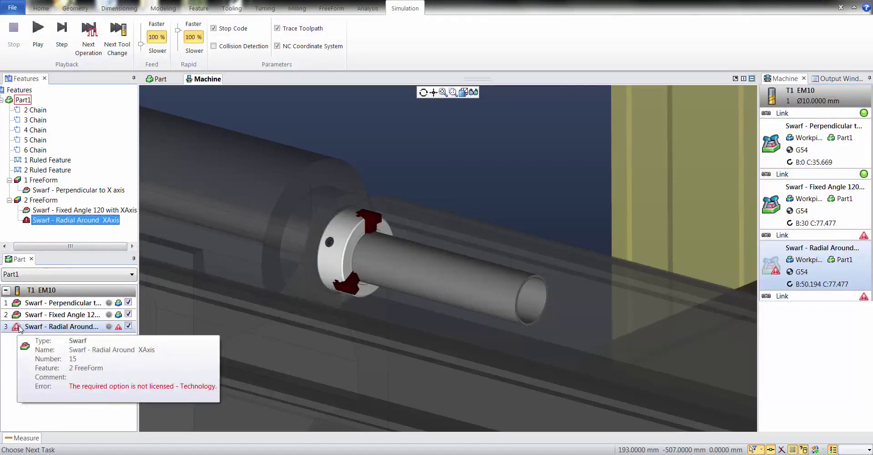
Set the Radial Around XAxis swarf's Fixed Angle limitation to 120 and accept the operation
double_click(57, 221)
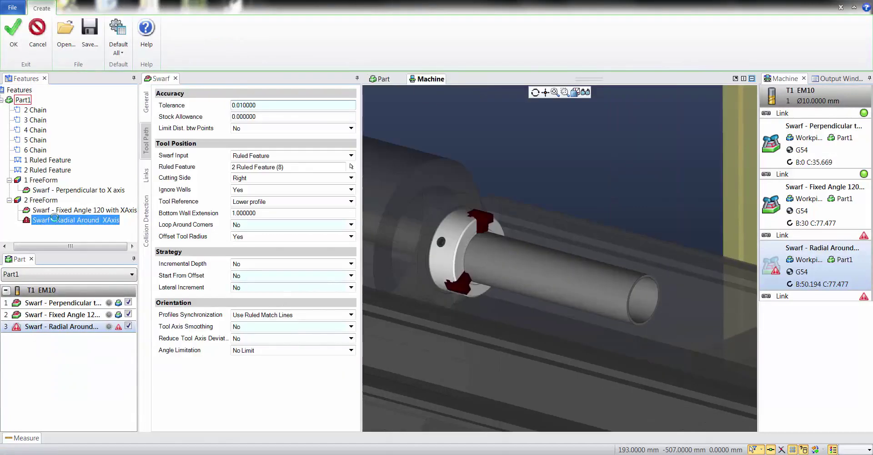
left_click(351, 351)
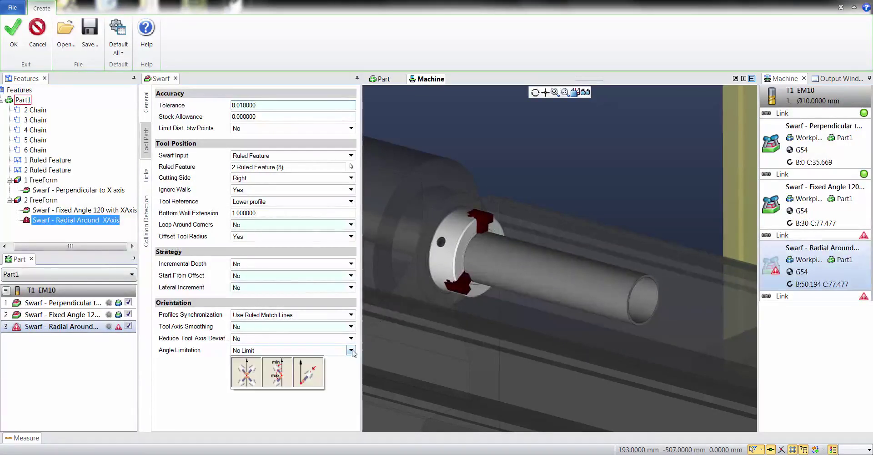
left_click(309, 372)
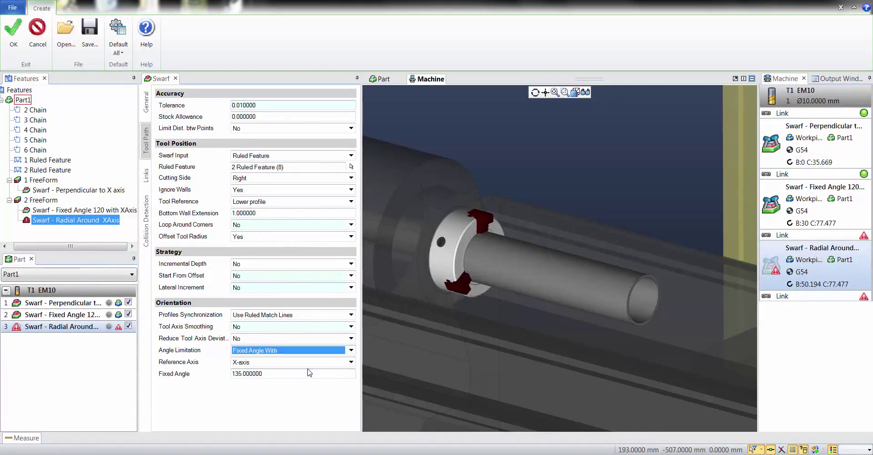
left_click(265, 373)
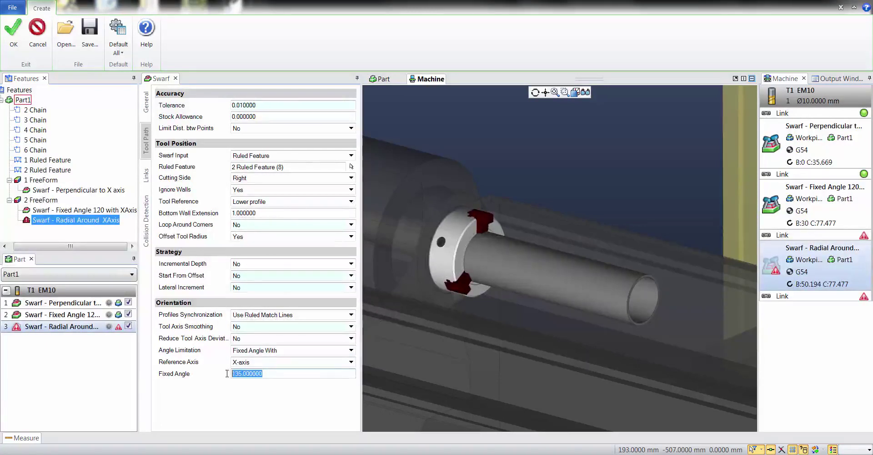
type("120")
left_click(5, 29)
left_click(10, 31)
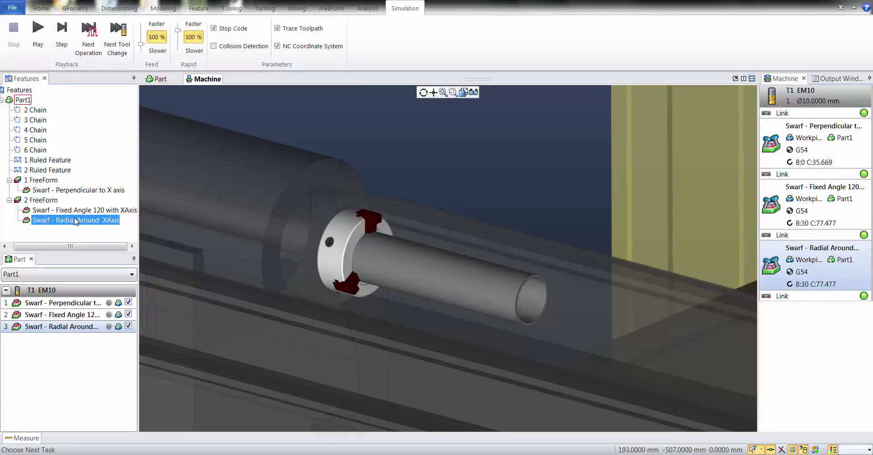
Play the Radial Around XAxis swarf machine simulation around the tube end, then stop it
left_click(38, 35)
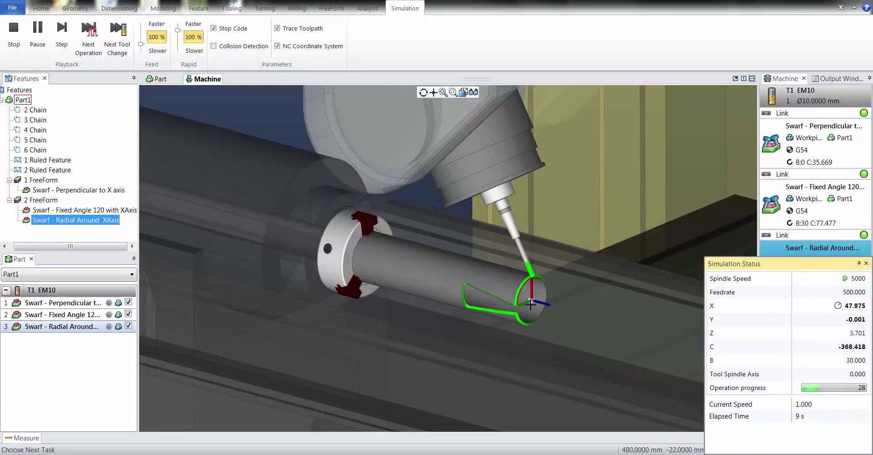
left_click(13, 31)
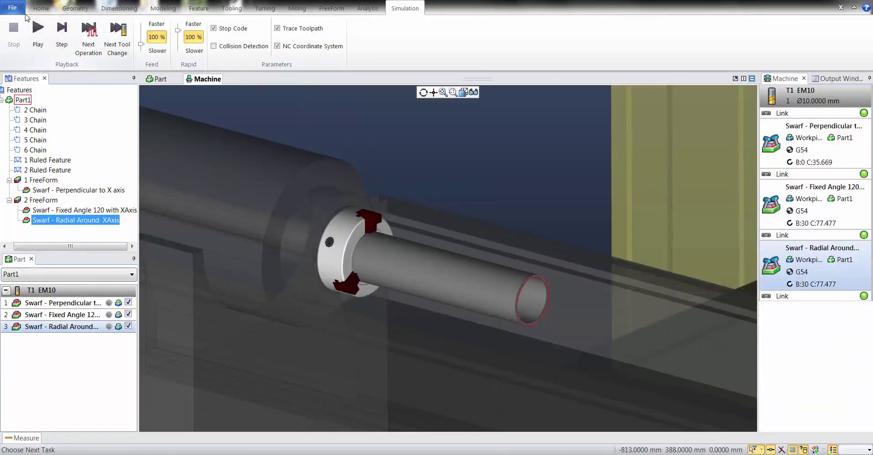
Open Composite_Isometric.esprit from Recent Files without saving the swarf sample
left_click(13, 7)
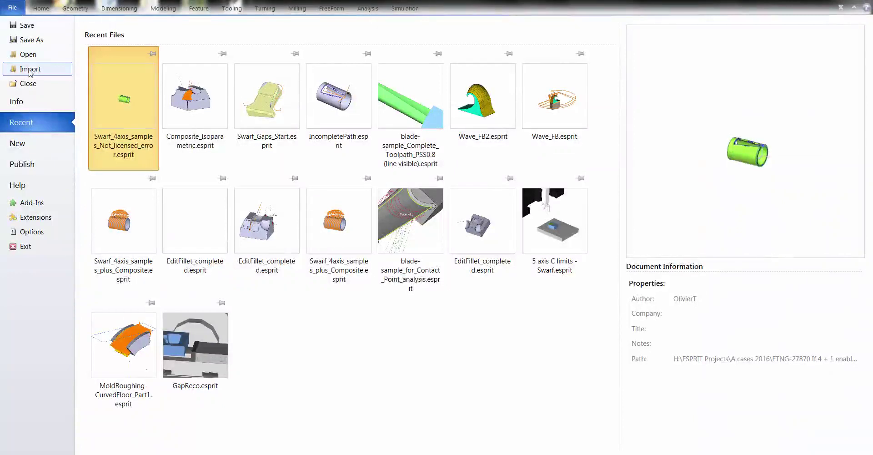
left_click(186, 104)
left_click(493, 254)
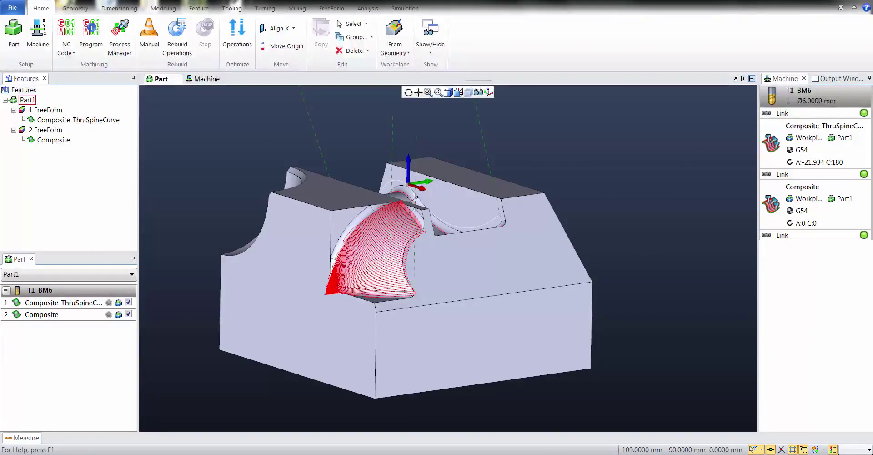
Step through the Composite_ThruSpineCurve toolpath analysis to trace the tool tip, then exit
left_click(78, 120)
middle_click_drag(218, 176, 219, 183)
scroll(218, 184, "down", 2)
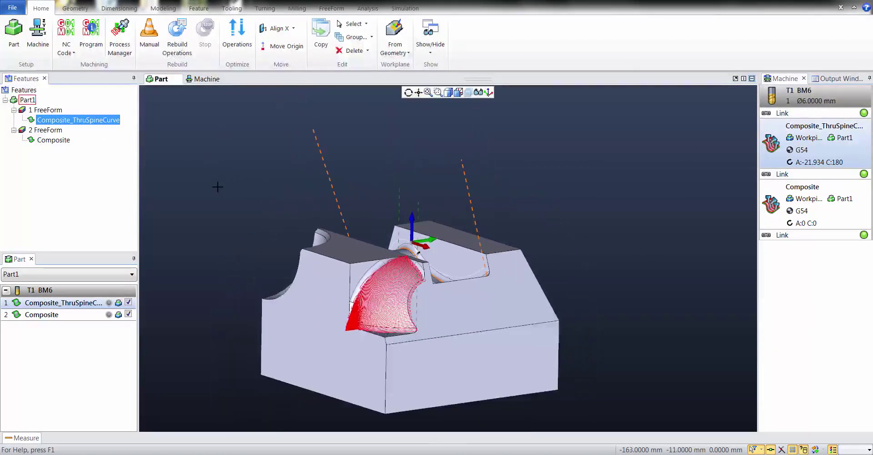
left_click(367, 8)
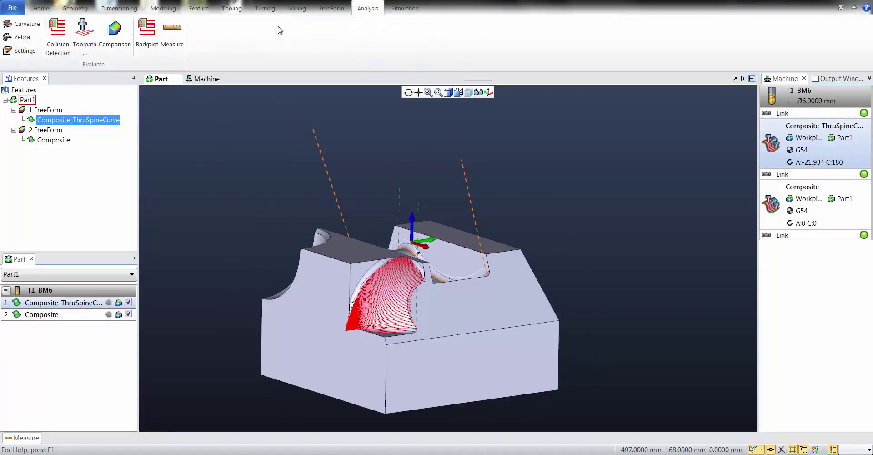
left_click(85, 34)
left_click(625, 272)
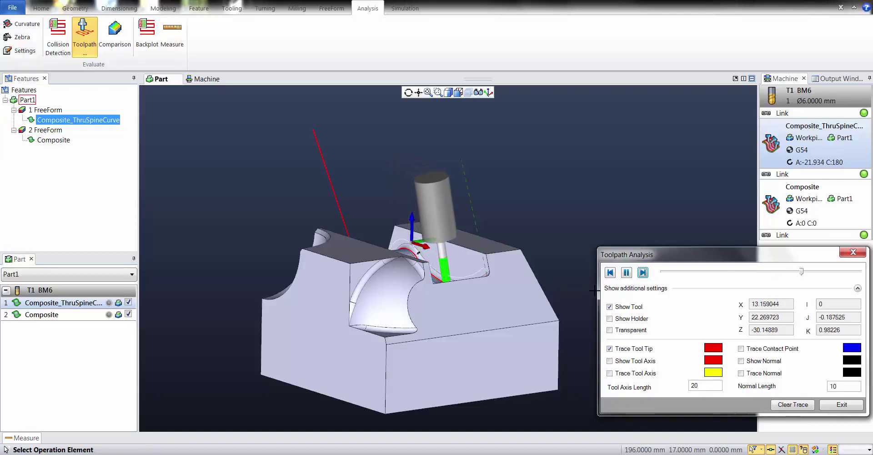
left_click(842, 405)
double_click(70, 121)
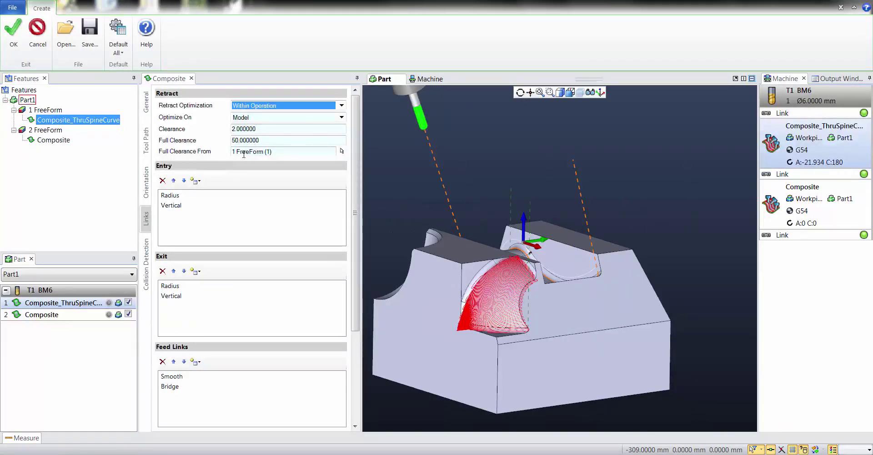
left_click(146, 182)
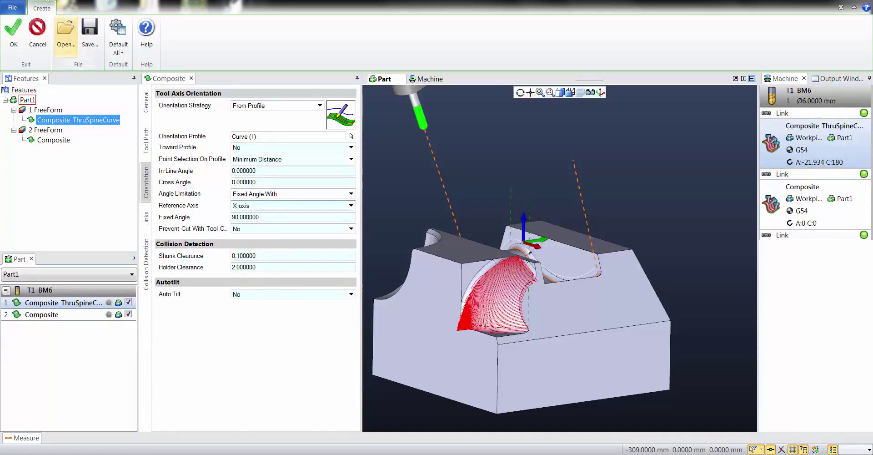
left_click(37, 32)
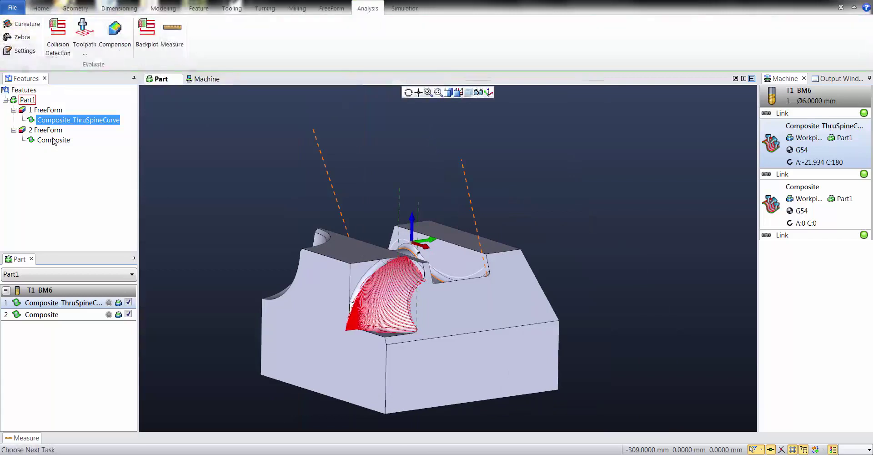
Open the Composite operation's editor and view its Parametric Pattern Zigzag toolpath settings
double_click(53, 140)
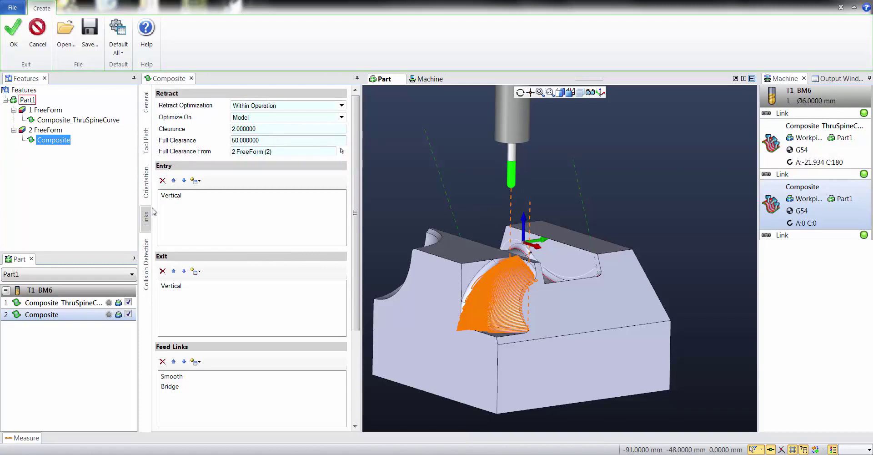
left_click(146, 146)
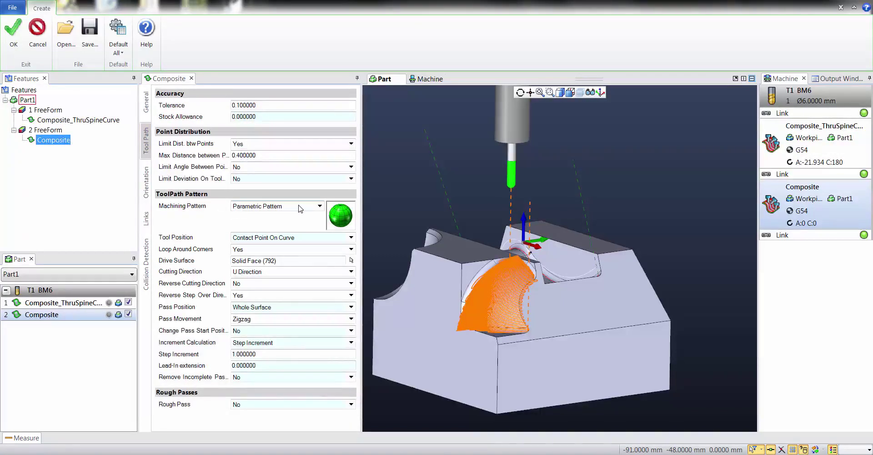
left_click(146, 182)
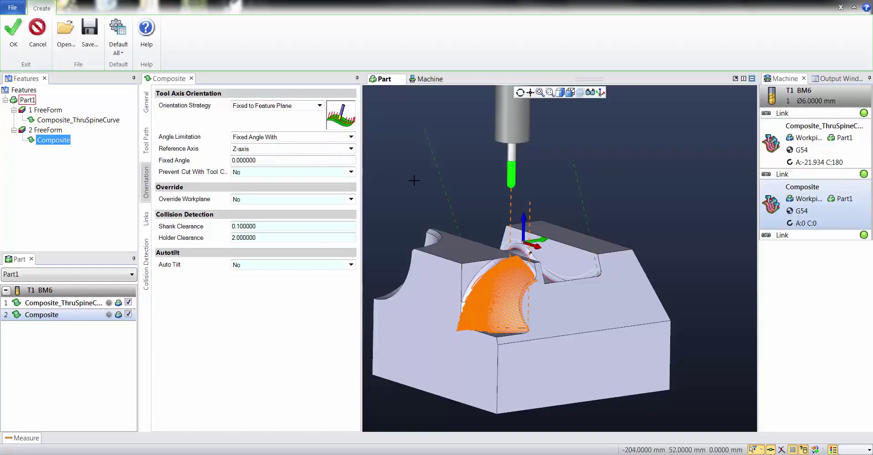
Cancel the Composite settings and play its toolpath analysis with the tool kept vertical
left_click(37, 36)
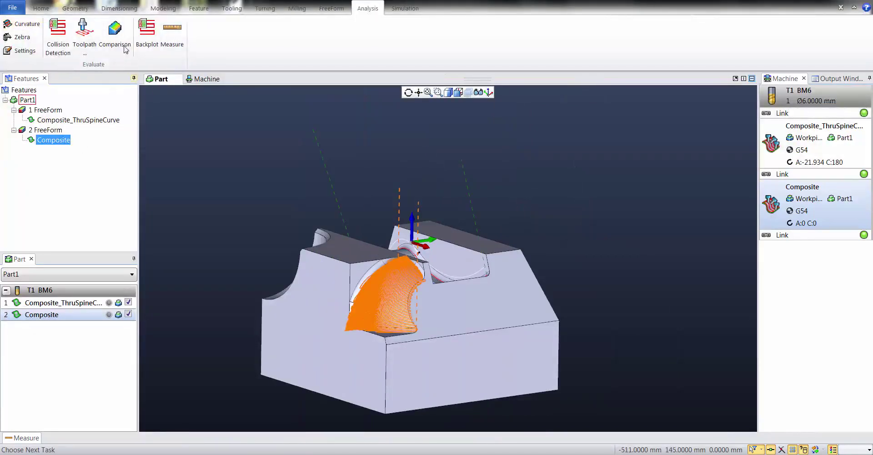
left_click(85, 36)
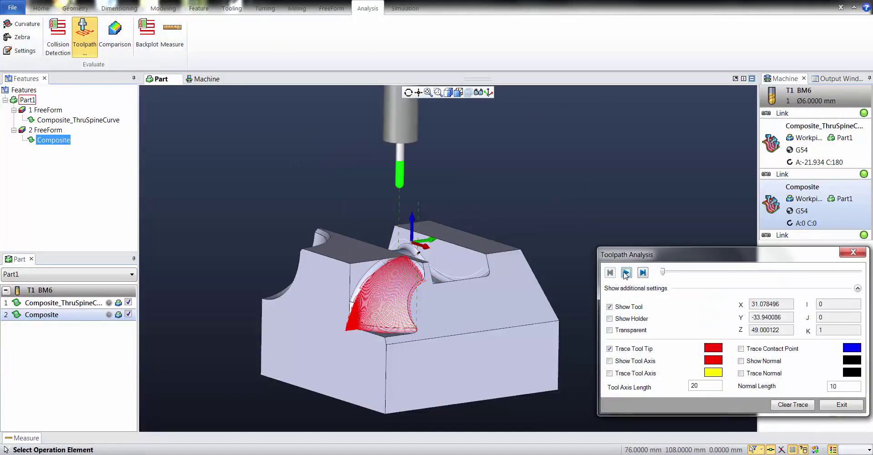
left_click(626, 273)
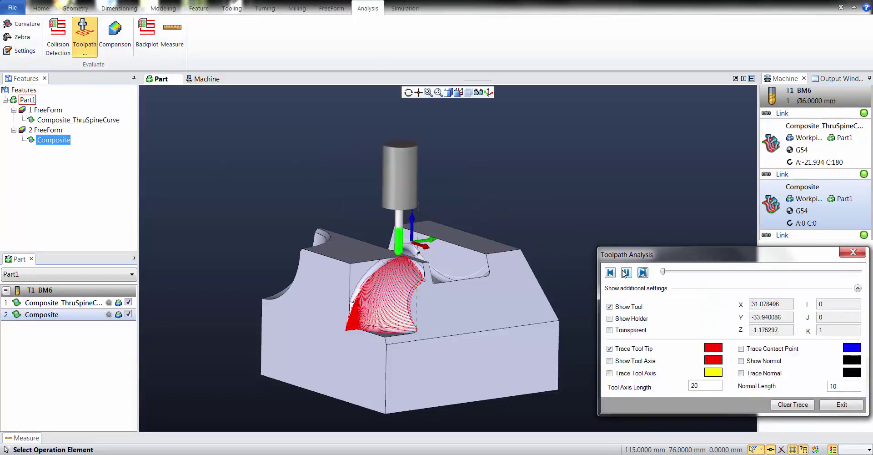